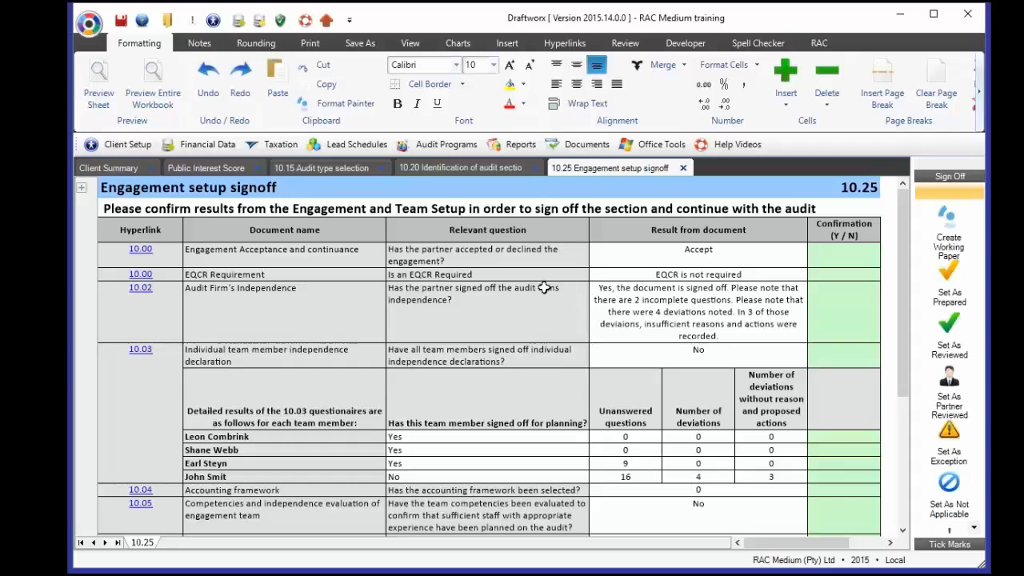
Enter Y as confirmation for both 10.00 rows, Engagement Acceptance and continuance and EQCR Requirement.
left_click(818, 255)
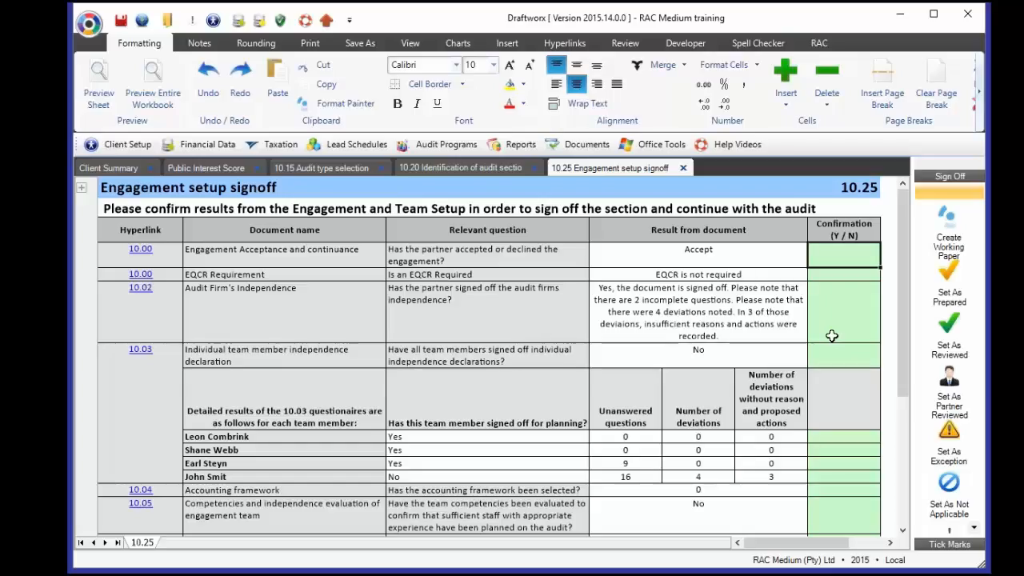
left_click(729, 253)
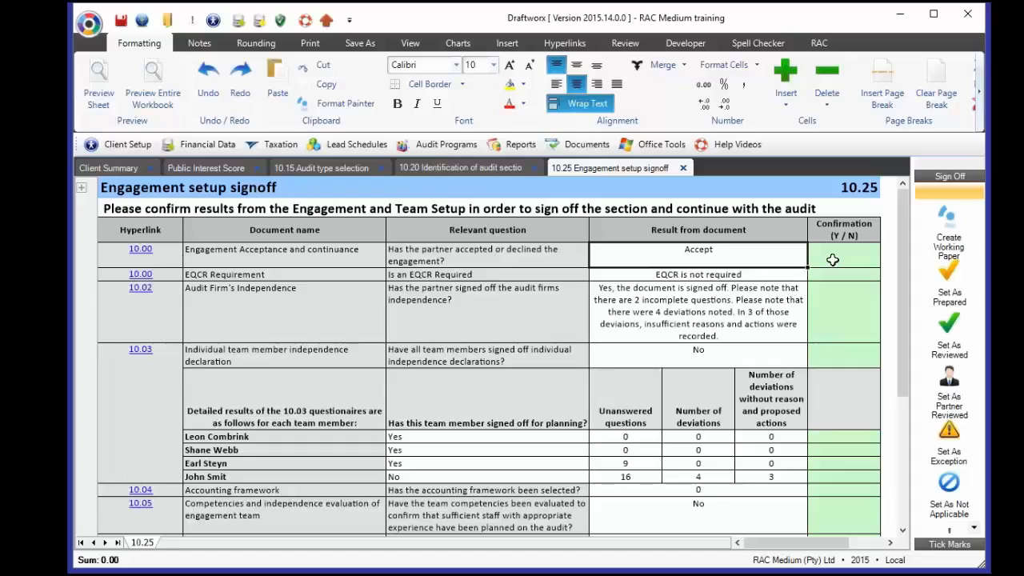
left_click(833, 260)
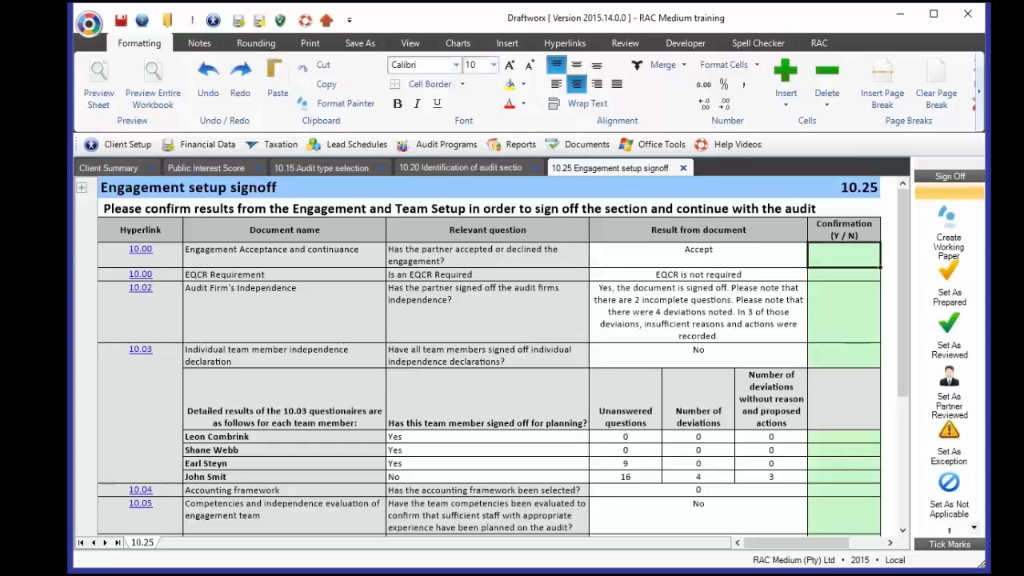
type("Y")
key("Return")
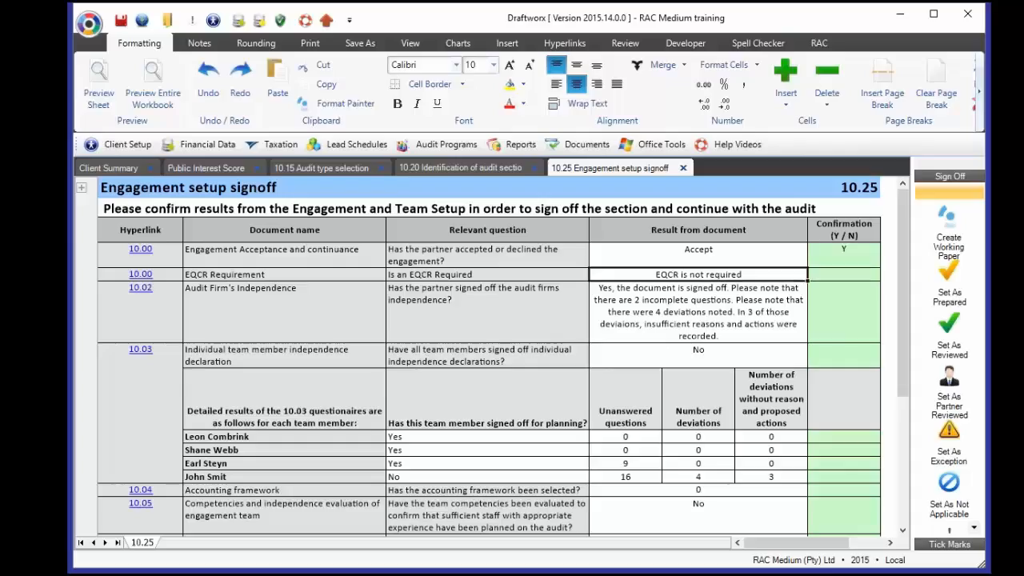
type("Y")
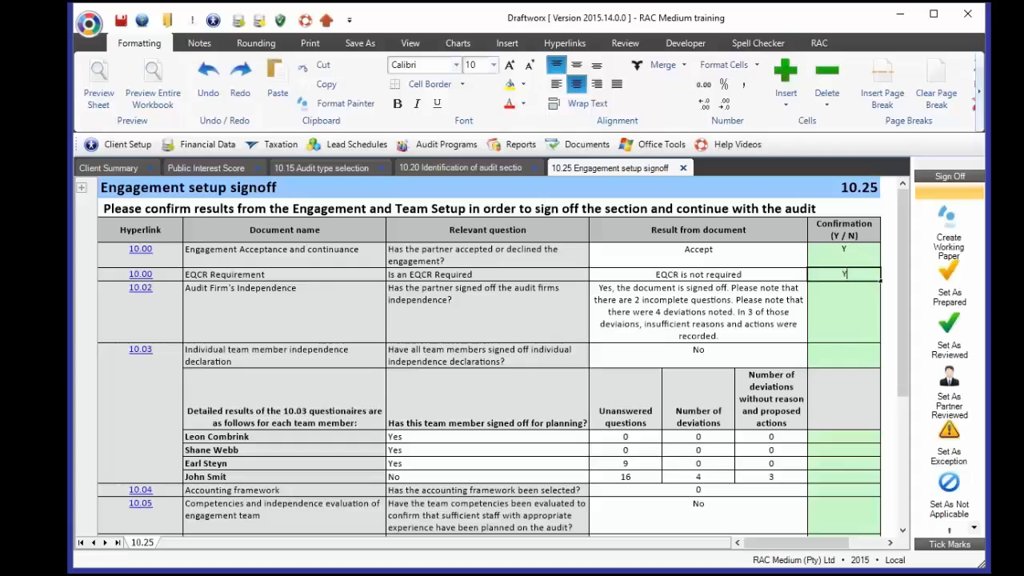
key("Return")
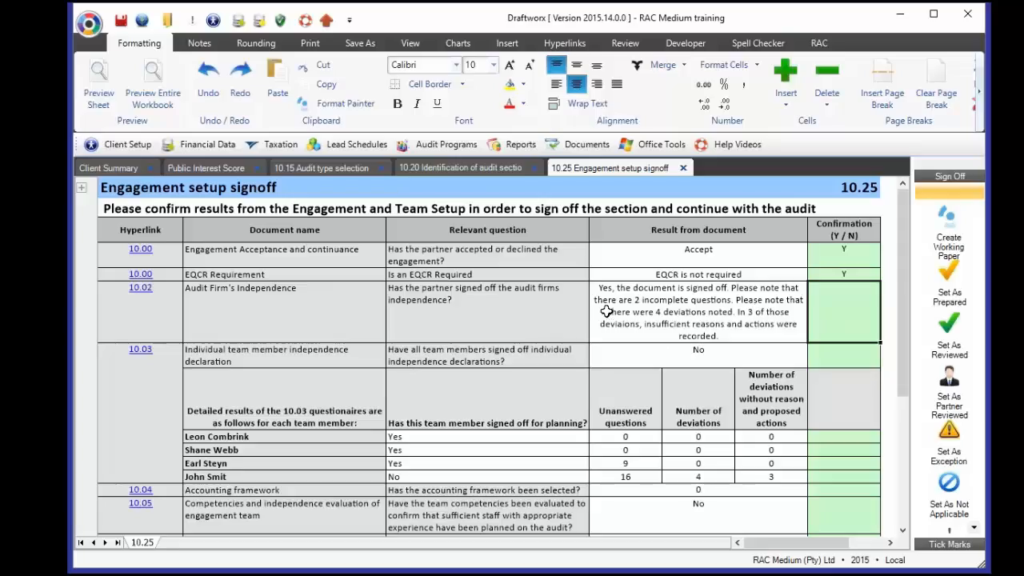
Review the 10.02 Audit Firm's Independence result and enter Y as its confirmation.
left_click(662, 304)
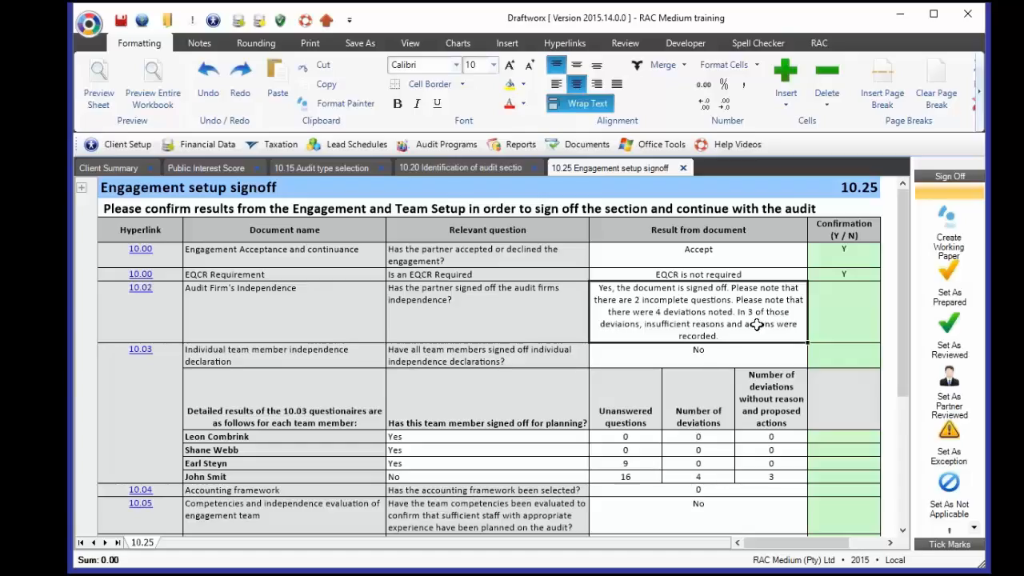
left_click(828, 316)
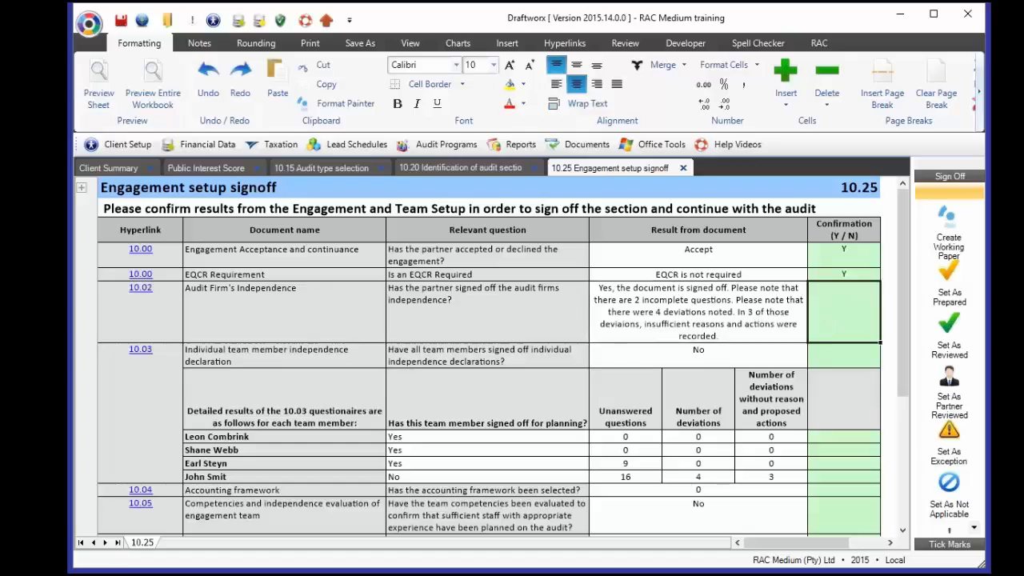
type("Y")
key("Return")
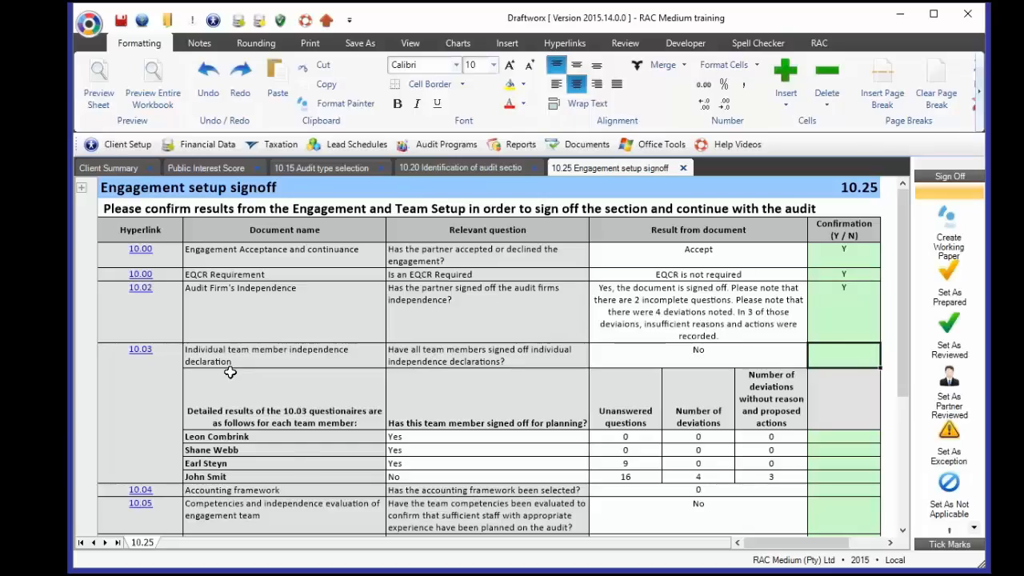
Review the team members listed under 10.03 and confirm the Individual team member independence declaration row with Y.
left_click_drag(300, 436, 293, 479)
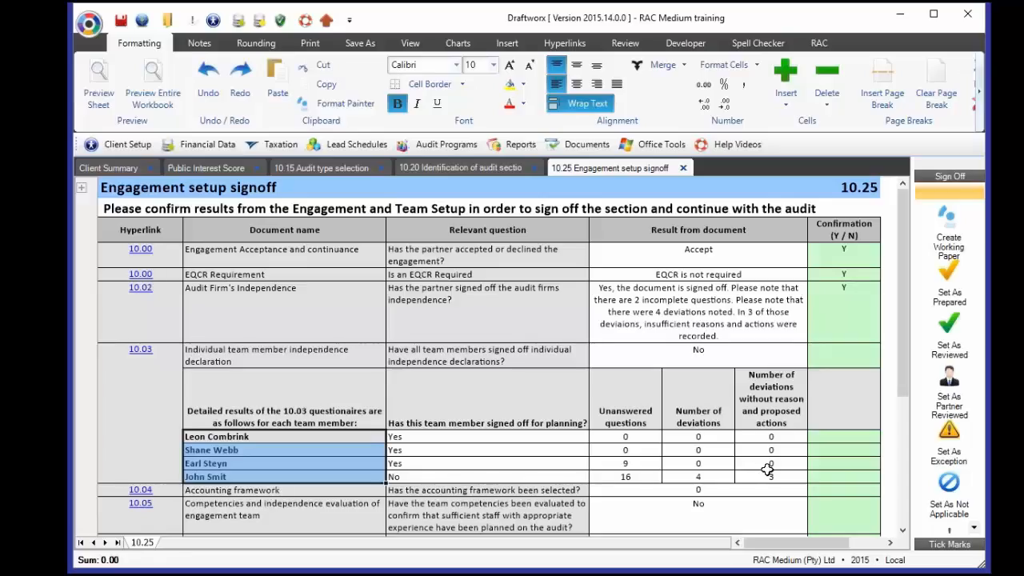
left_click(829, 359)
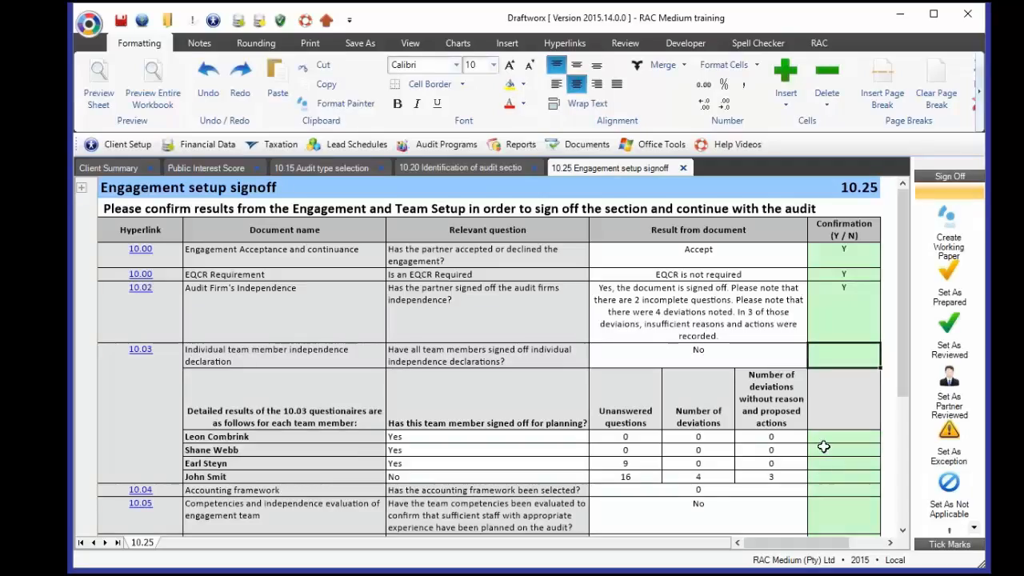
type("Y")
key("Return")
Enter Y as confirmation for each of the four team members in the detailed 10.03 questionnaire results.
type("Y")
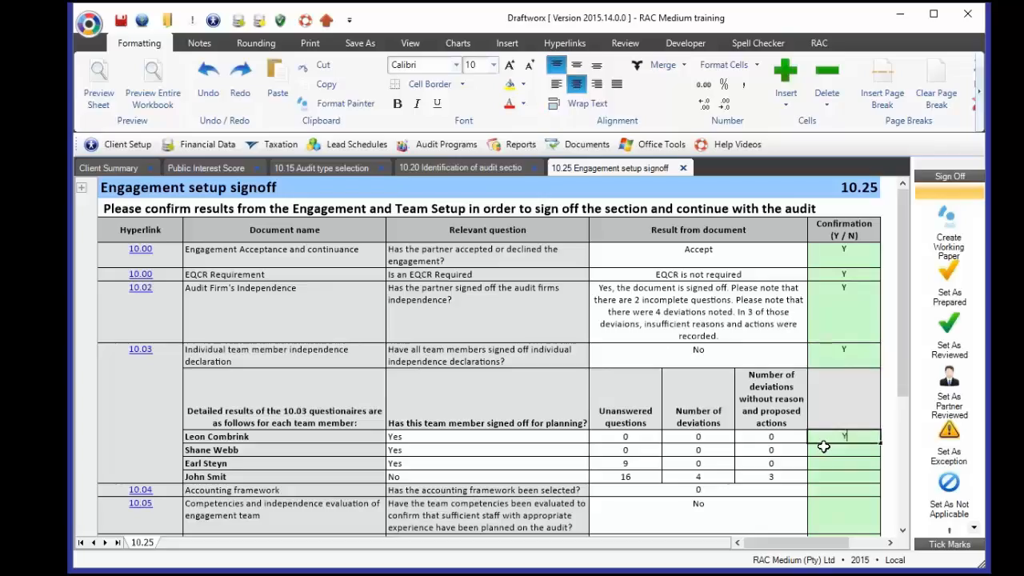
key("Return")
type("Y")
key("Return")
type("Y")
key("Return")
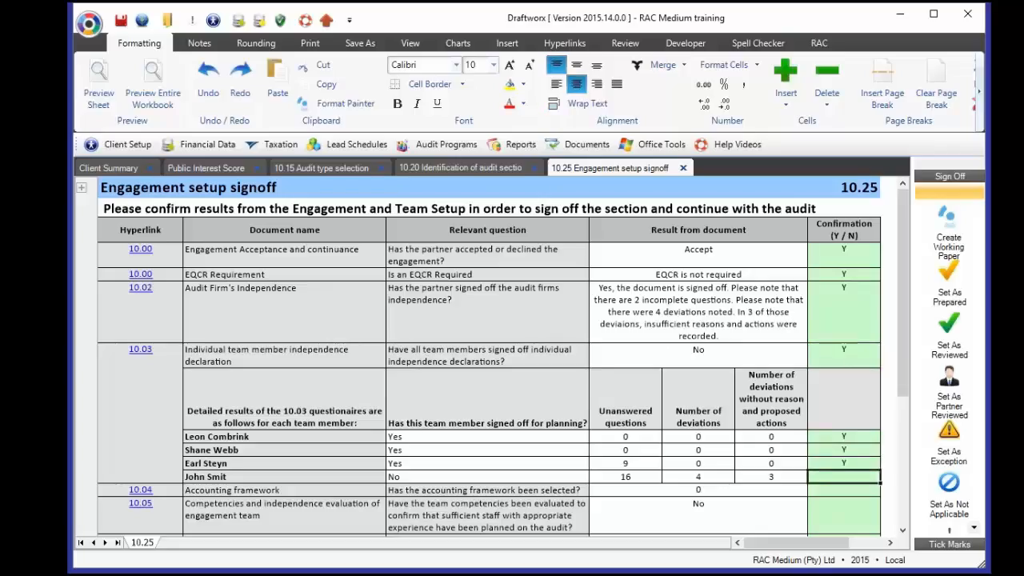
type("Y")
key("Return")
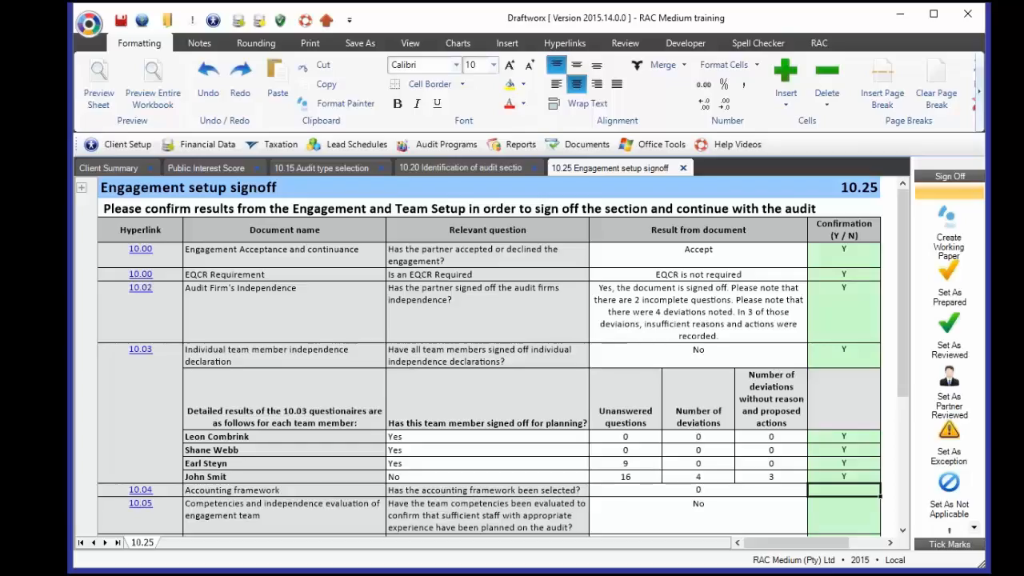
Confirm 10.04 Accounting framework and 10.05 Competencies and independence evaluation of engagement team with Y.
scroll(810, 449, "down", 1)
scroll(810, 449, "down", 3)
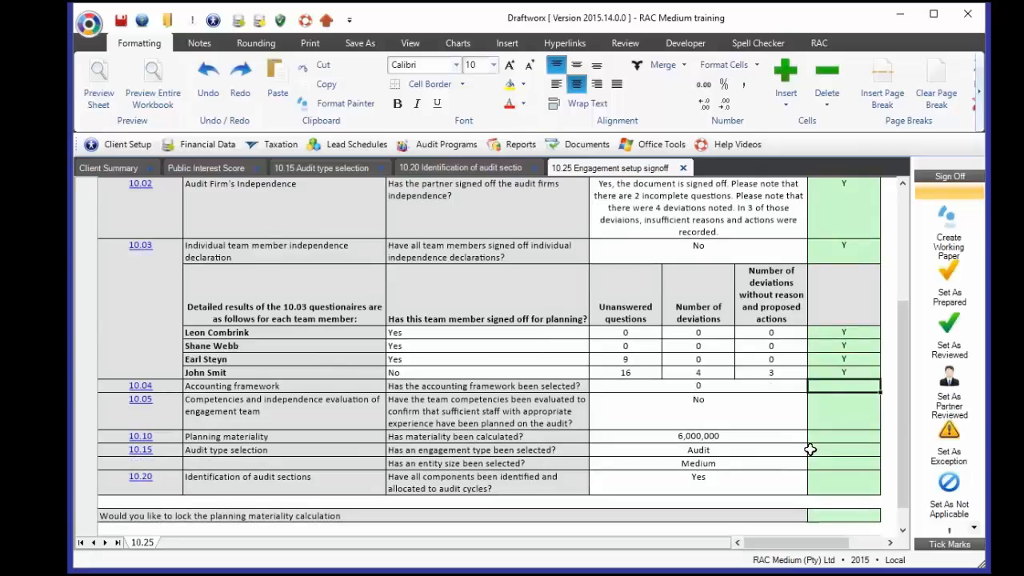
key("Left")
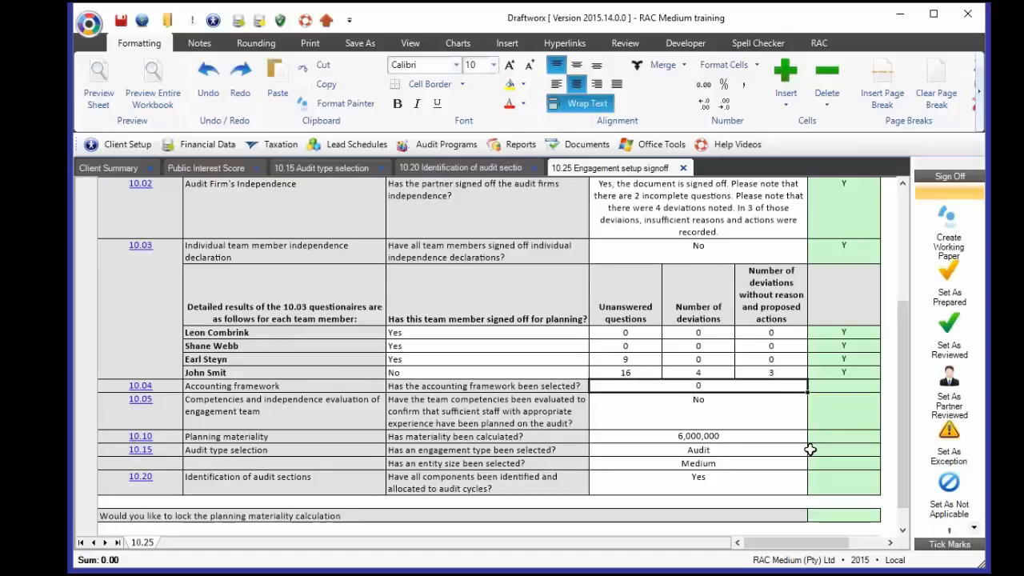
key("Right")
type("Y")
key("Return")
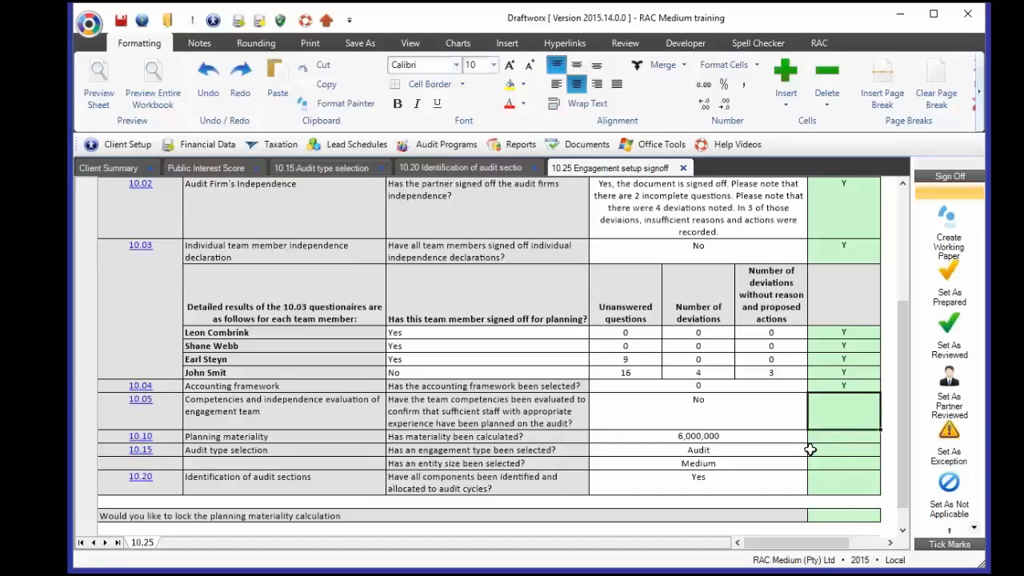
type("Y")
key("Return")
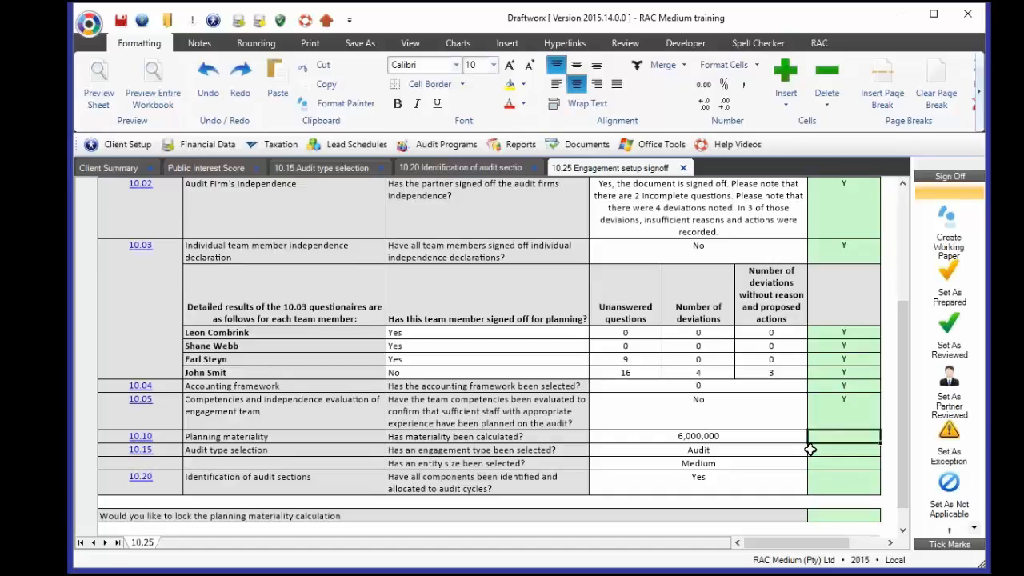
Enter Y as confirmation for 10.10 Planning materiality and for both 10.15 Audit type selection questions, engagement type and entity size.
type("Y")
key("Return")
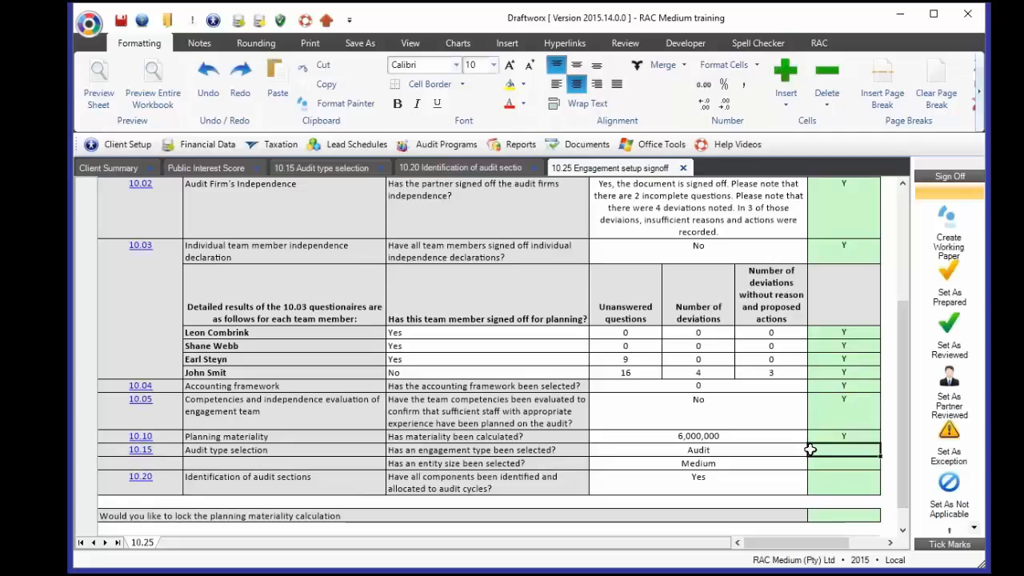
type("Y")
key("Return")
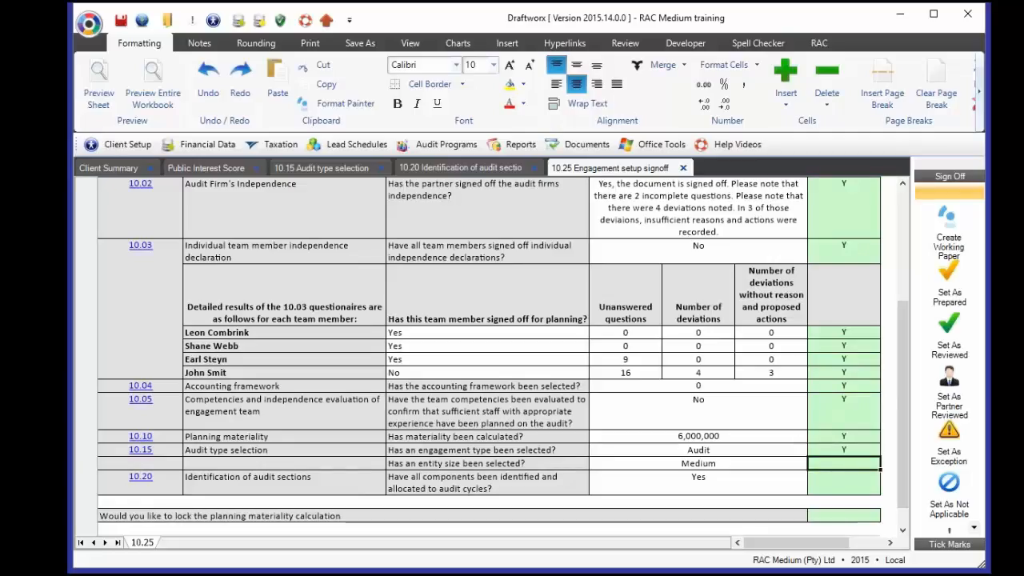
type("Y")
key("Return")
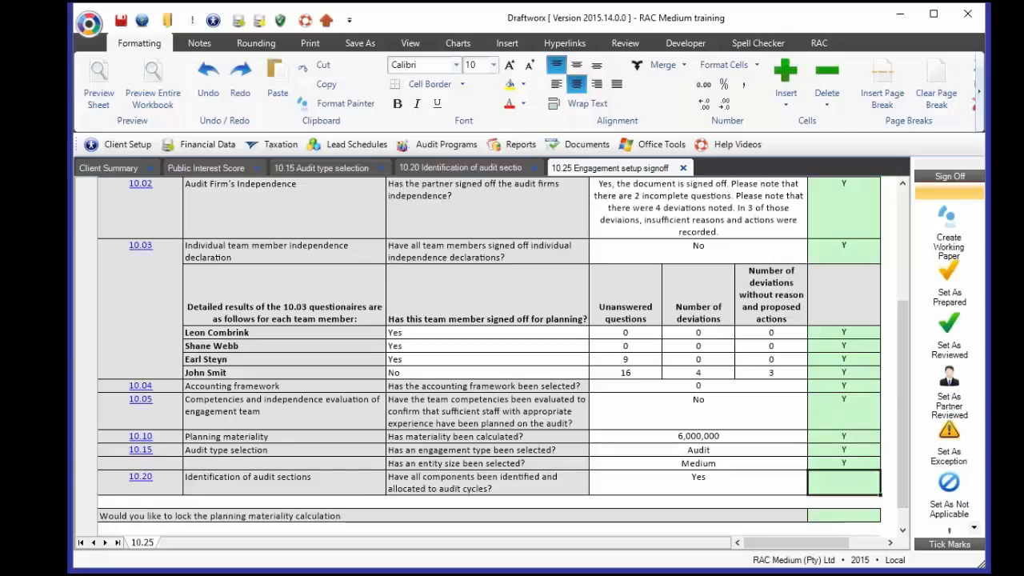
Check the 10.20 Identification of audit sections result and enter Y as its confirmation.
left_click(698, 482)
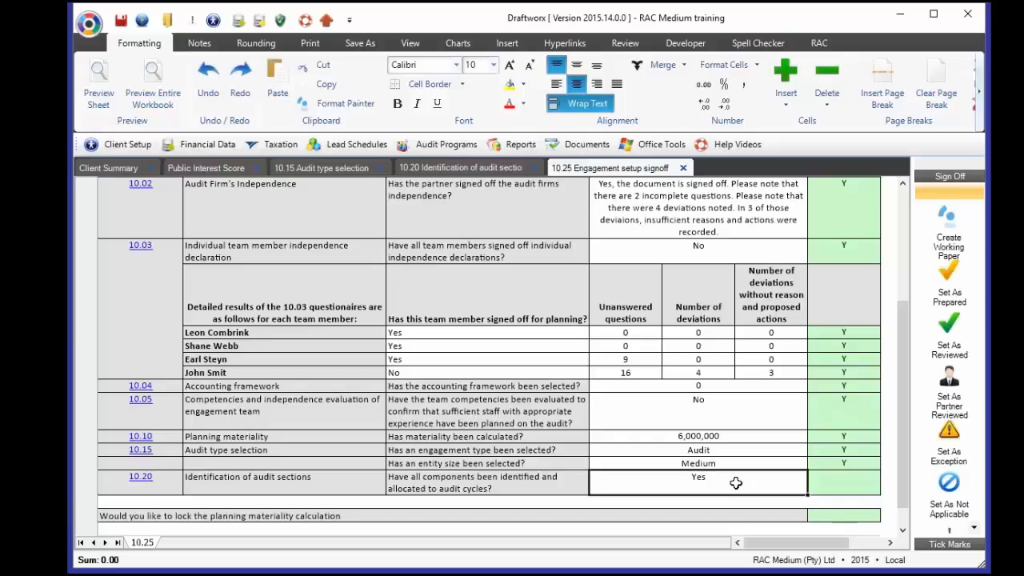
left_click(832, 485)
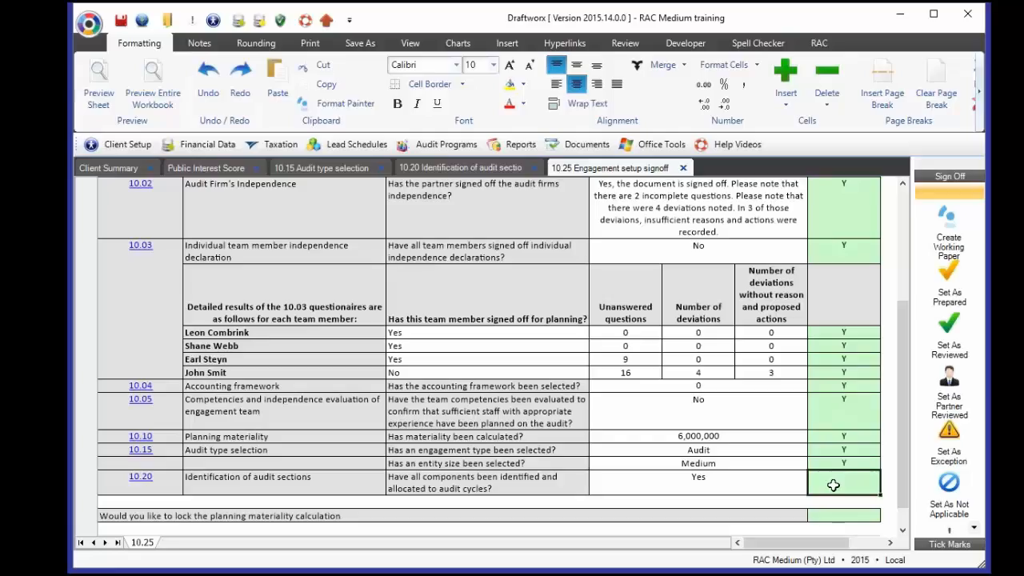
type("Y")
key("Return")
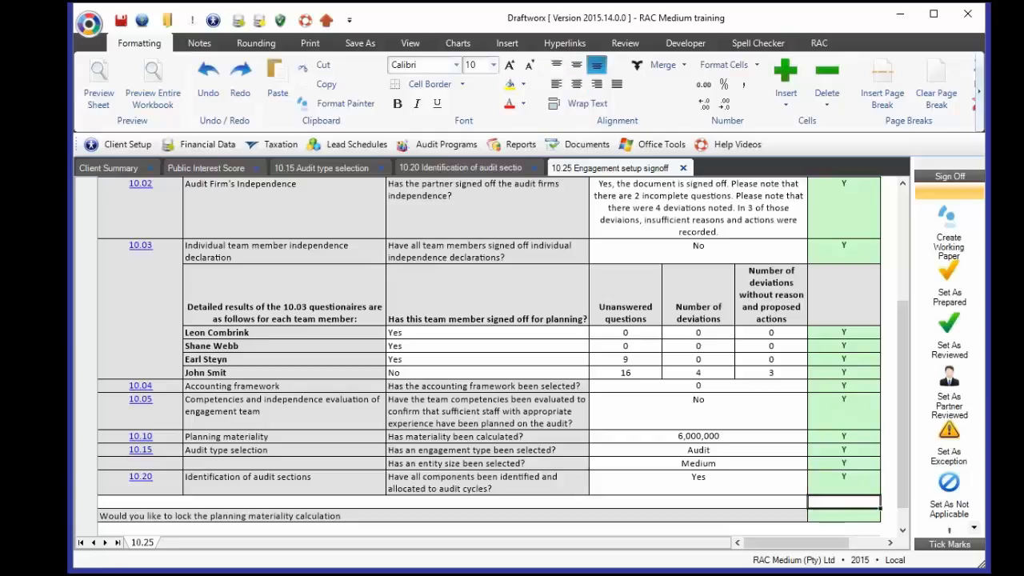
Select the answer cell for locking the planning materiality calculation and view the audit programs listed under 18-19 Other planning documents.
scroll(834, 478, "down", 3)
left_click(838, 371)
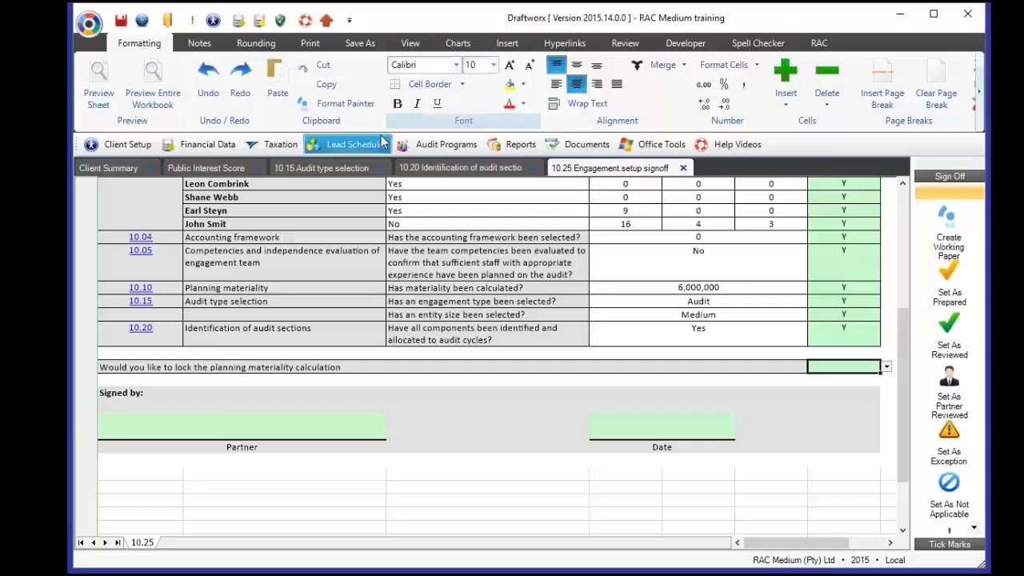
left_click(440, 144)
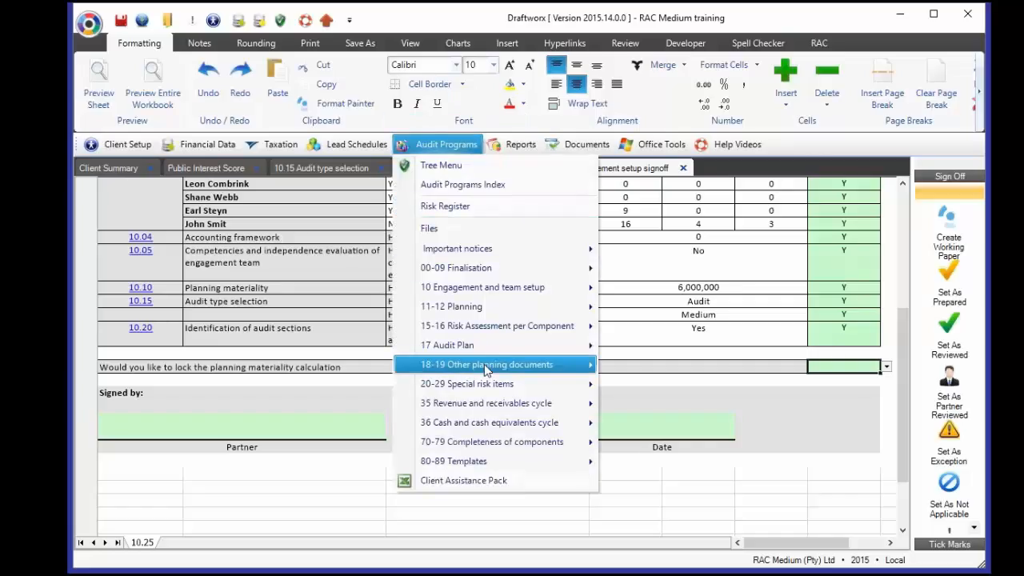
left_click(486, 365)
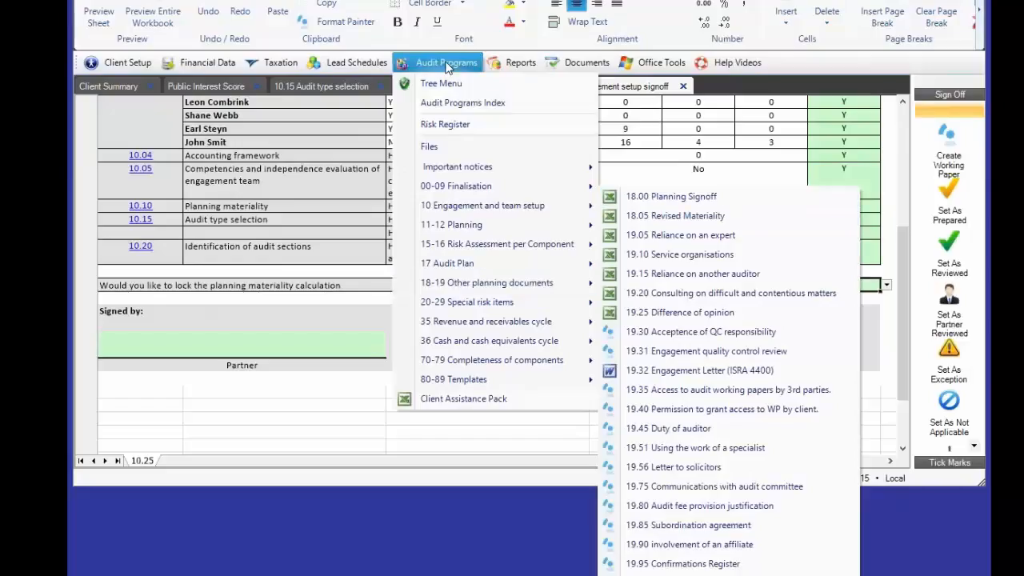
left_click(884, 279)
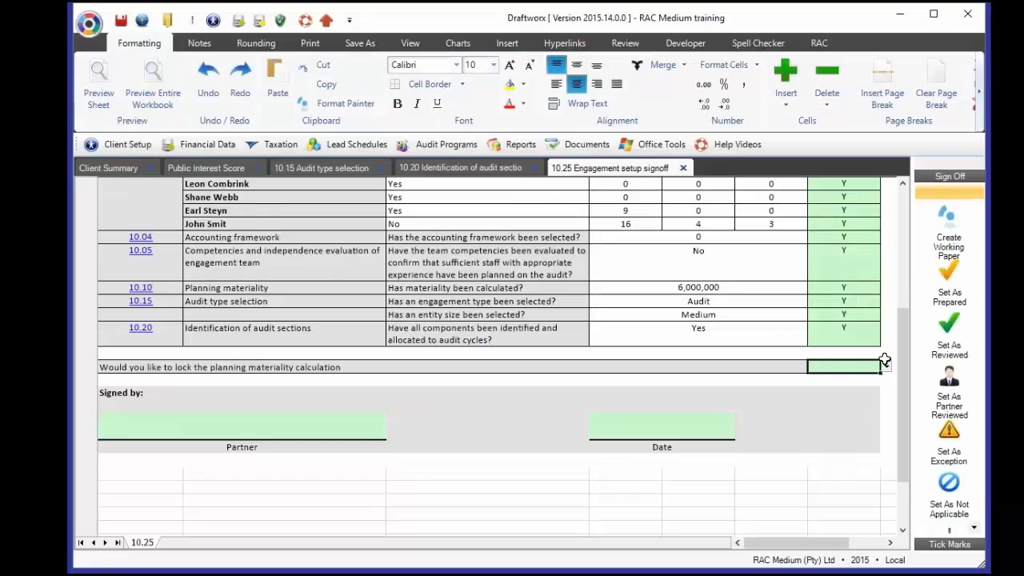